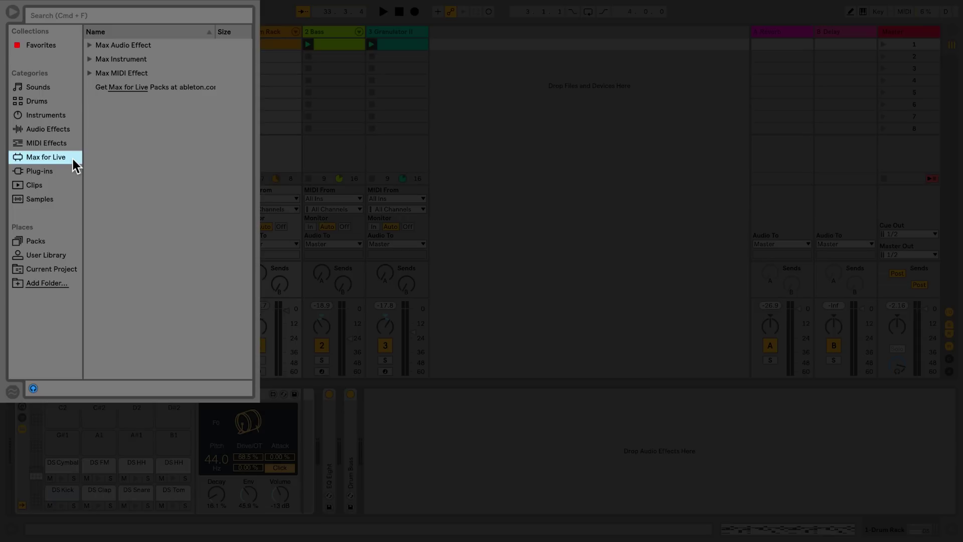
{"action": "left_click", "coordinate": [132, 45]}
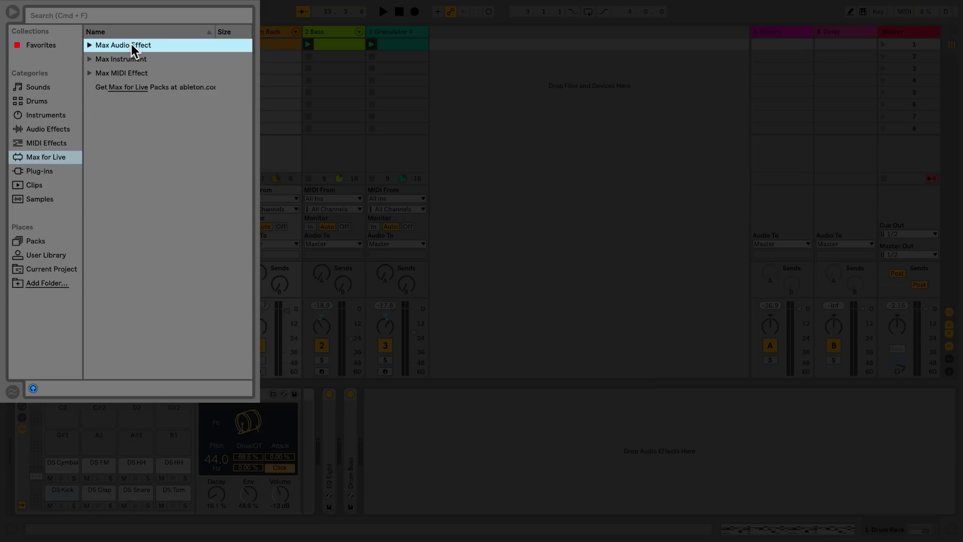
{"action": "left_click", "coordinate": [135, 60]}
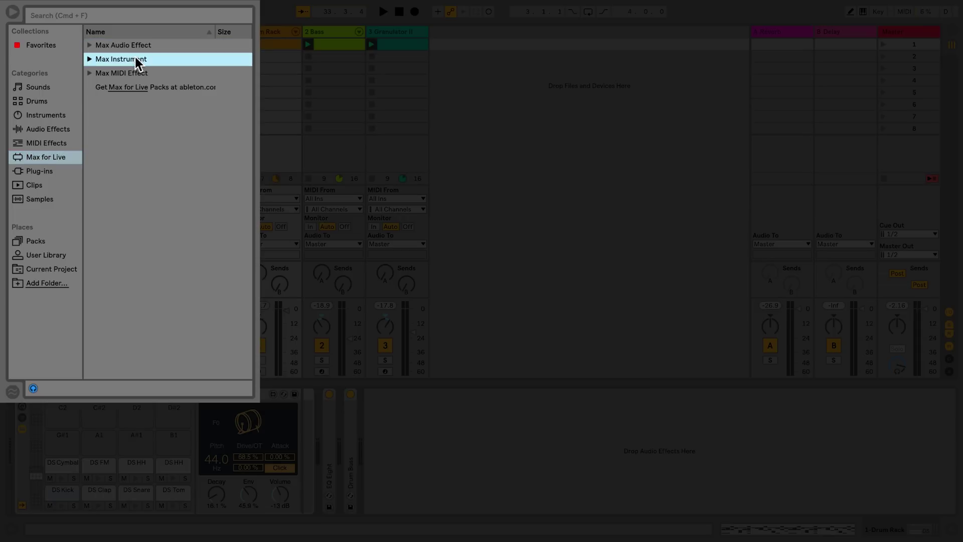
{"action": "left_click", "coordinate": [140, 73]}
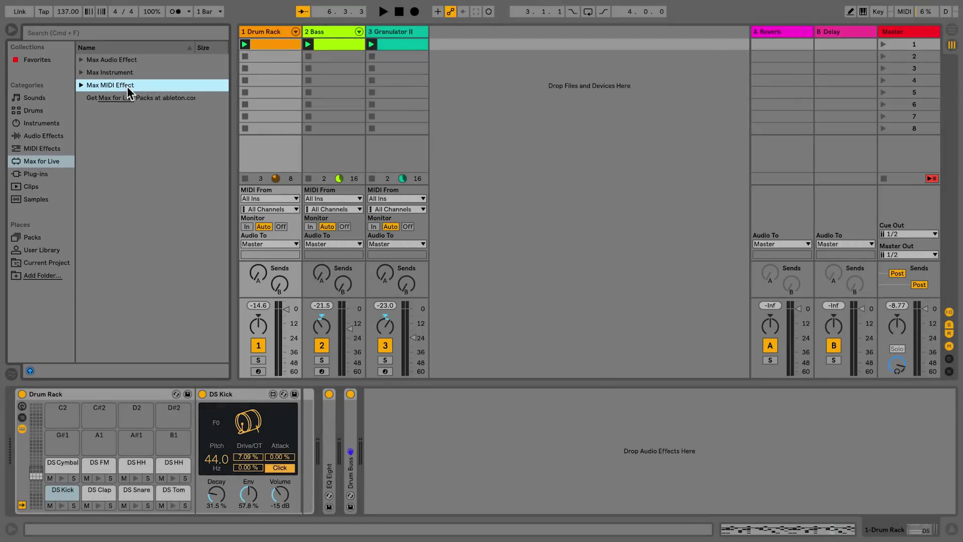
Step: Play the set, solo the Drum Rack, and give the DS Kick more drive and a shorter decay
{"action": "key", "text": "space"}
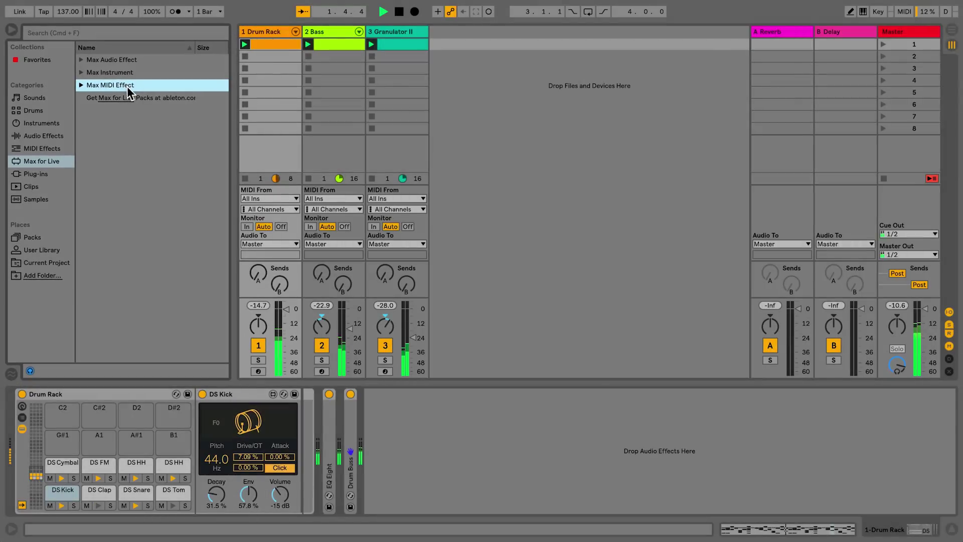
{"action": "left_click", "coordinate": [256, 360]}
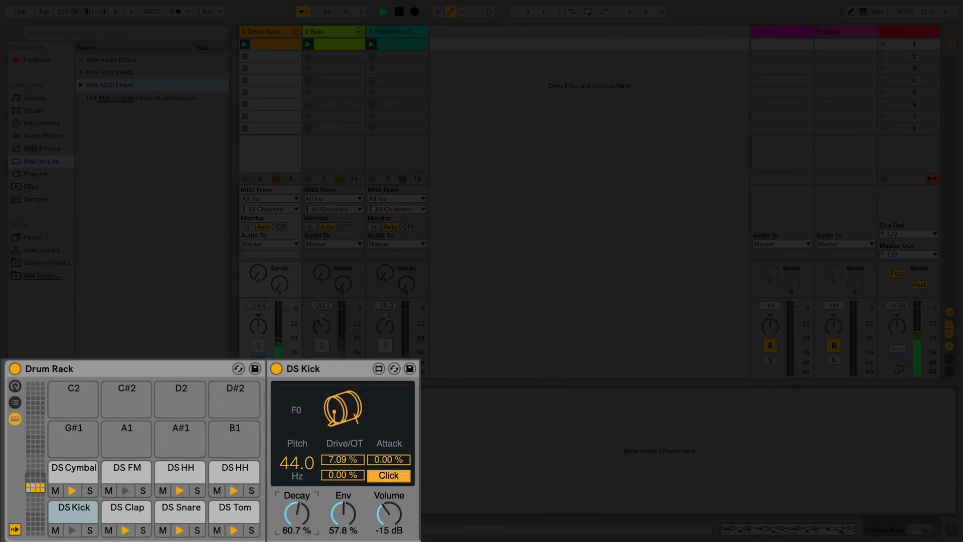
{"action": "mouse_move", "coordinate": [296, 514]}
{"action": "left_mouse_down"}
{"action": "mouse_move", "coordinate": [297, 497]}
{"action": "mouse_move", "coordinate": [296, 522]}
{"action": "left_mouse_up"}
{"action": "mouse_move", "coordinate": [337, 460]}
{"action": "left_mouse_down"}
{"action": "mouse_move", "coordinate": [338, 442]}
{"action": "mouse_move", "coordinate": [336, 474]}
{"action": "left_mouse_up"}
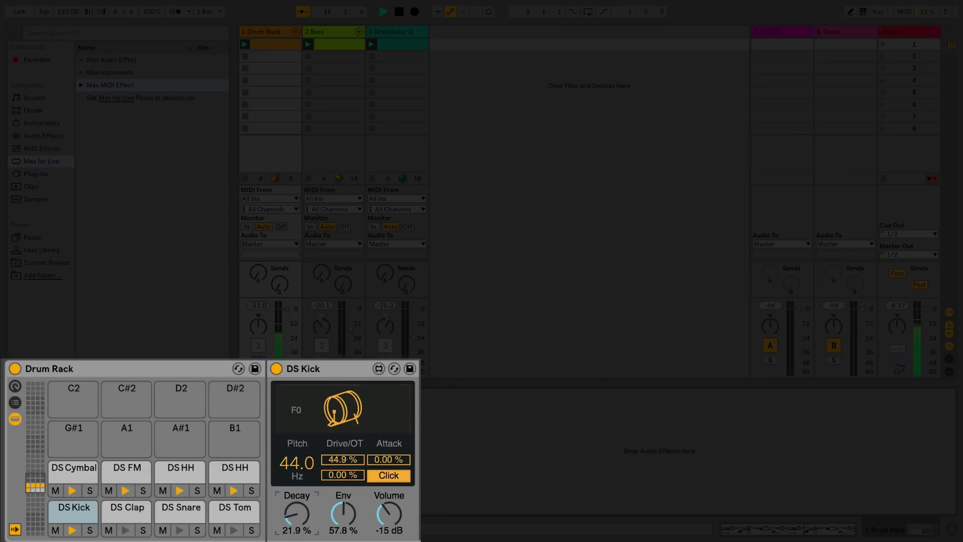
{"action": "left_click_drag", "start_coordinate": [296, 513], "coordinate": [329, 527]}
Step: Reshape the DS Clap with Tail at 18% and Decay at 27.6%
{"action": "left_click", "coordinate": [179, 474]}
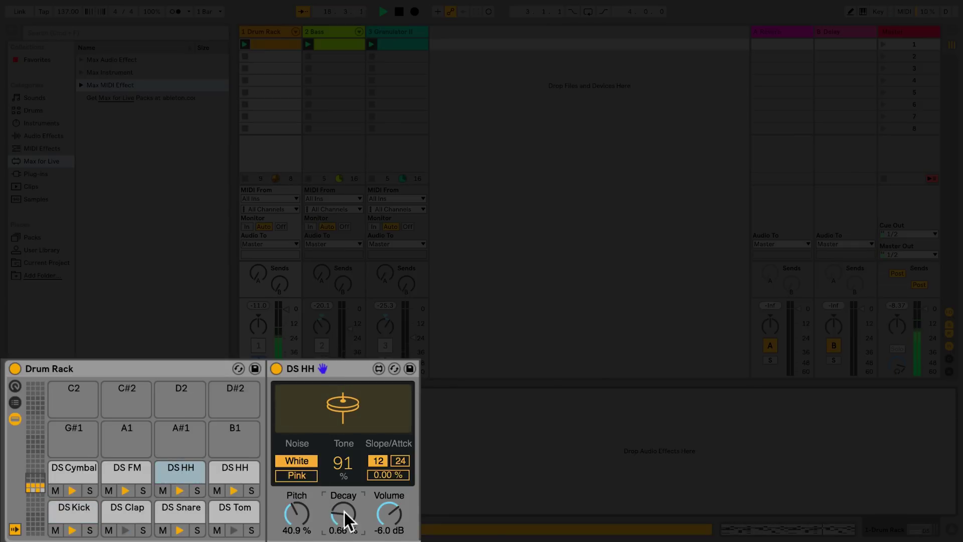
{"action": "left_click", "coordinate": [143, 509]}
{"action": "mouse_move", "coordinate": [337, 463]}
{"action": "left_mouse_down"}
{"action": "mouse_move", "coordinate": [337, 477]}
{"action": "mouse_move", "coordinate": [336, 464]}
{"action": "left_mouse_up"}
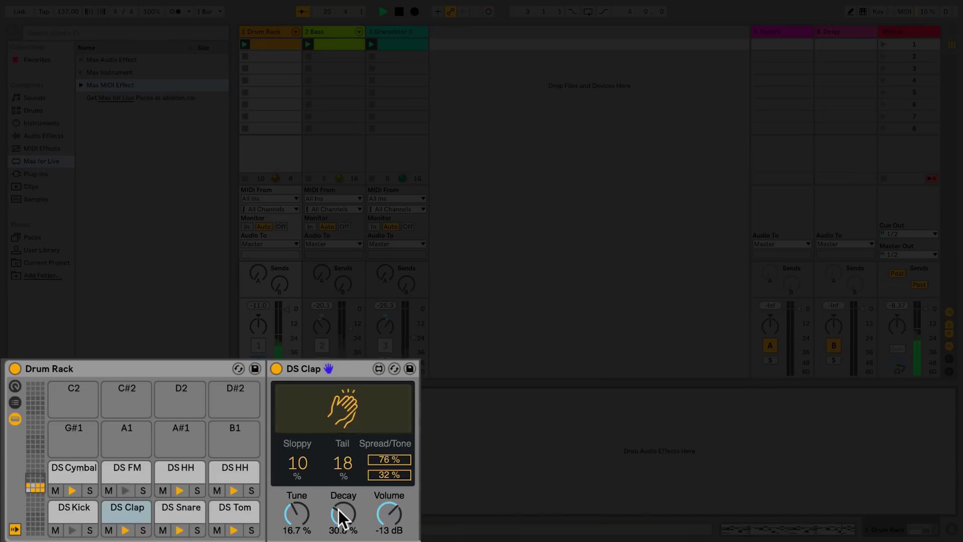
{"action": "left_click_drag", "start_coordinate": [342, 514], "coordinate": [343, 518]}
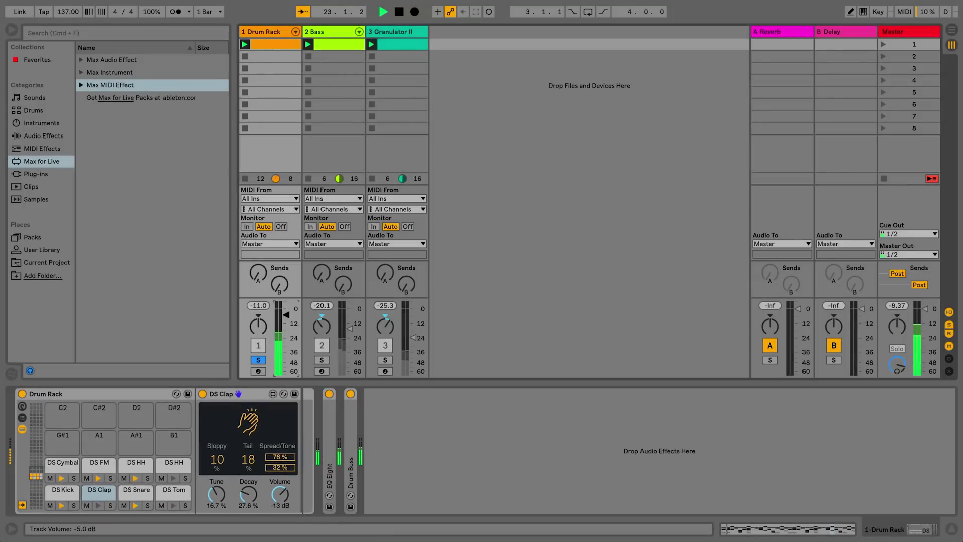
Step: Unsolo the Drum Rack and solo the 106 Bass track
{"action": "left_click", "coordinate": [258, 360]}
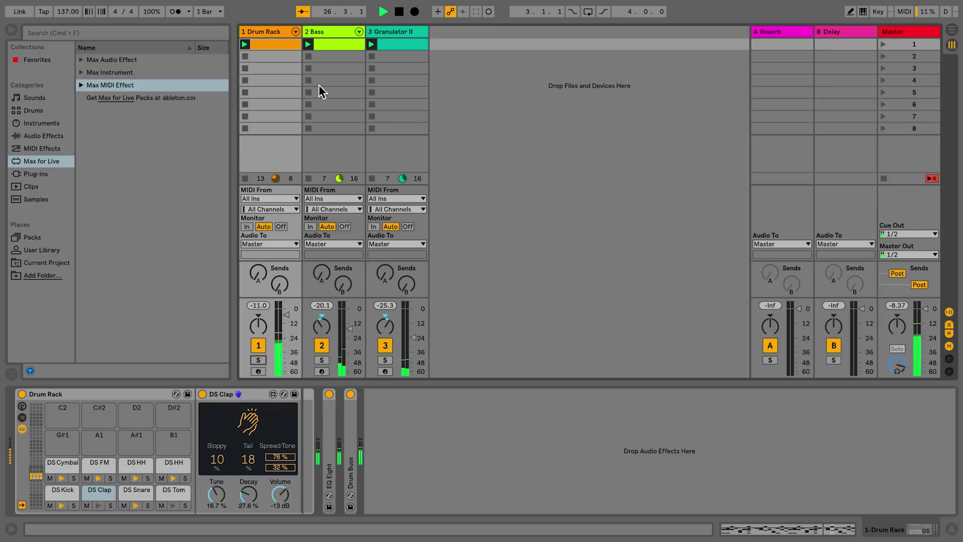
{"action": "left_click", "coordinate": [324, 29]}
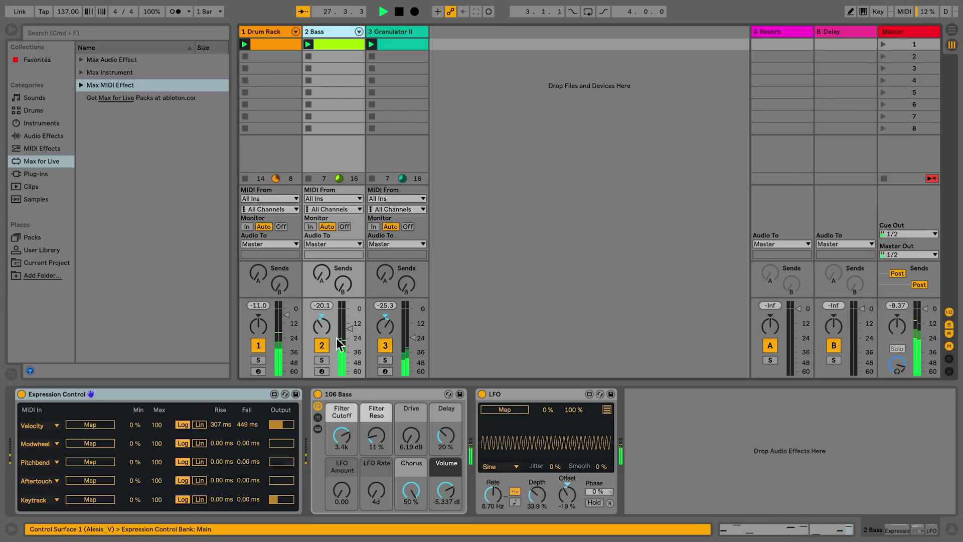
{"action": "left_click", "coordinate": [326, 359]}
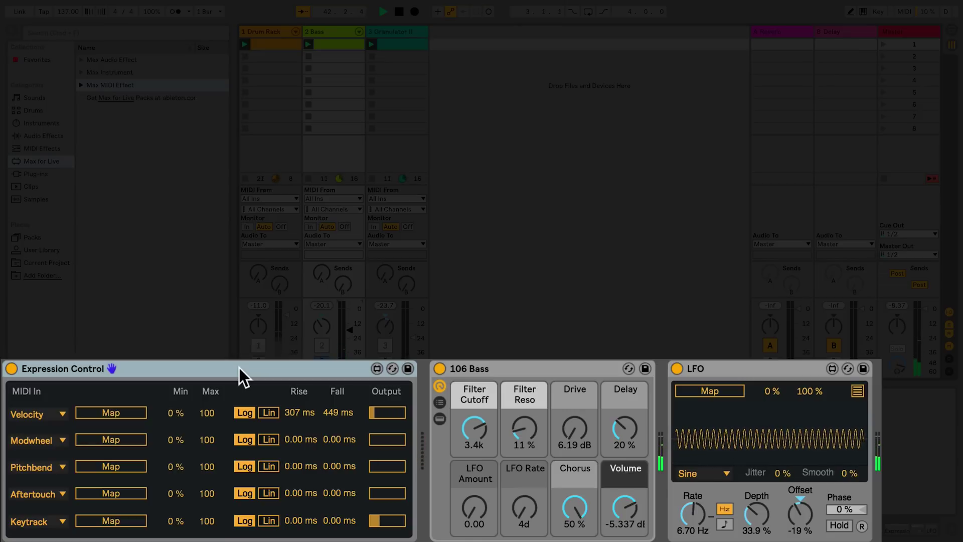
Step: Map Expression Control's Velocity to the bass's Filter Cutoff
{"action": "left_click", "coordinate": [118, 411]}
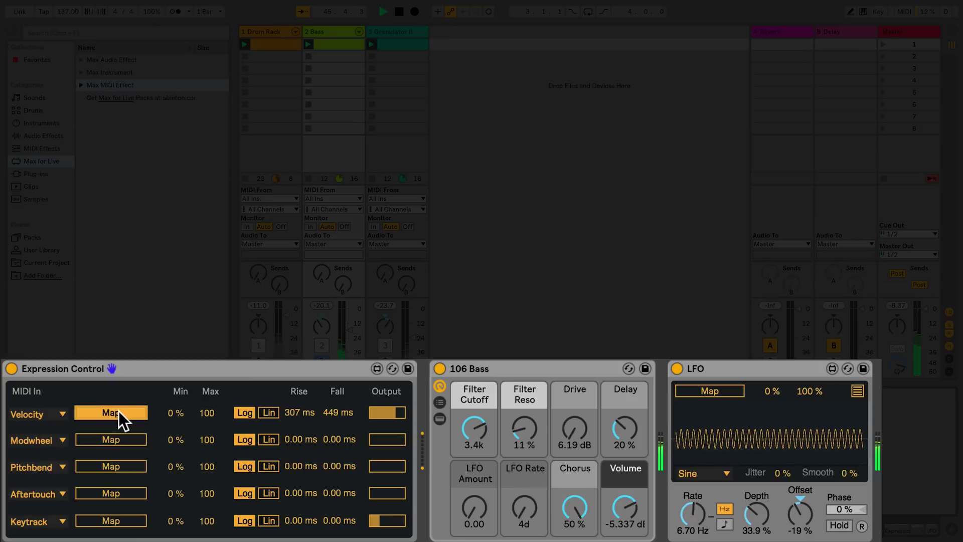
{"action": "left_click", "coordinate": [469, 429]}
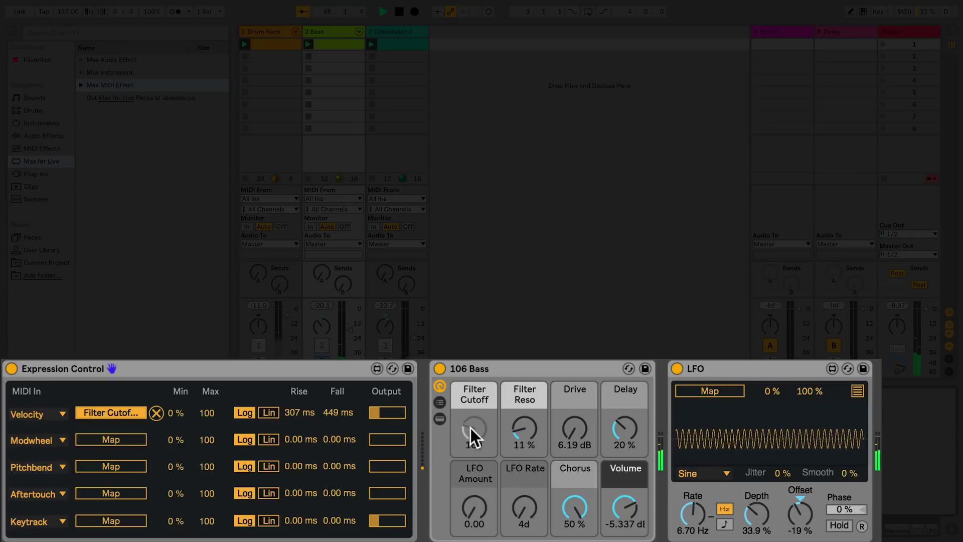
{"action": "left_click", "coordinate": [731, 369]}
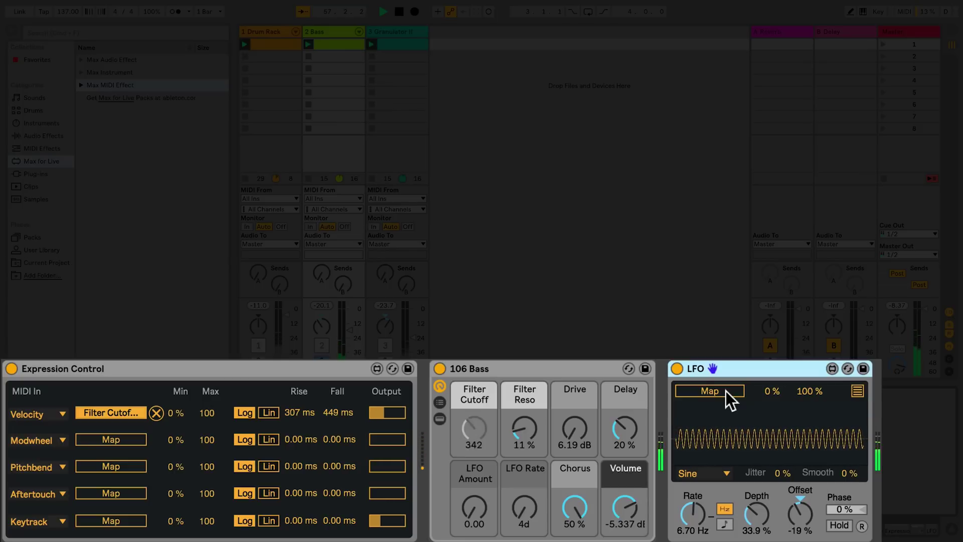
Step: Map the LFO to the Bass volume, set it to -19 dB, unsolo Bass, and show Granulator II's devices
{"action": "left_click", "coordinate": [726, 390]}
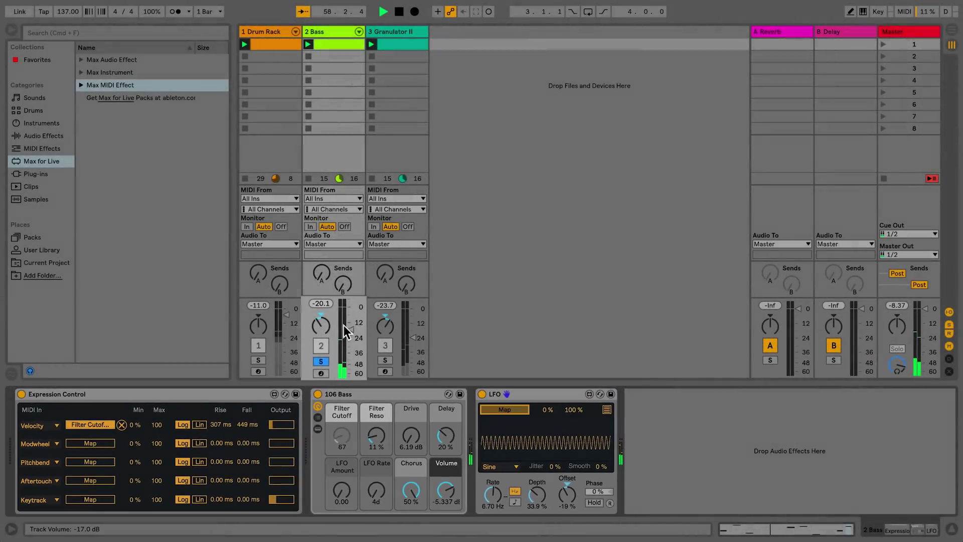
{"action": "left_click", "coordinate": [344, 325]}
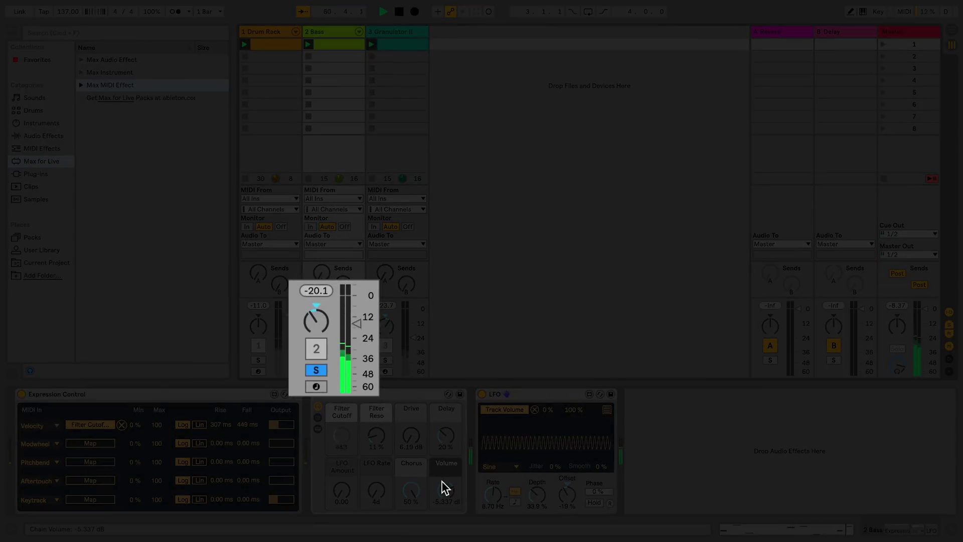
{"action": "left_click_drag", "start_coordinate": [443, 485], "coordinate": [443, 495]}
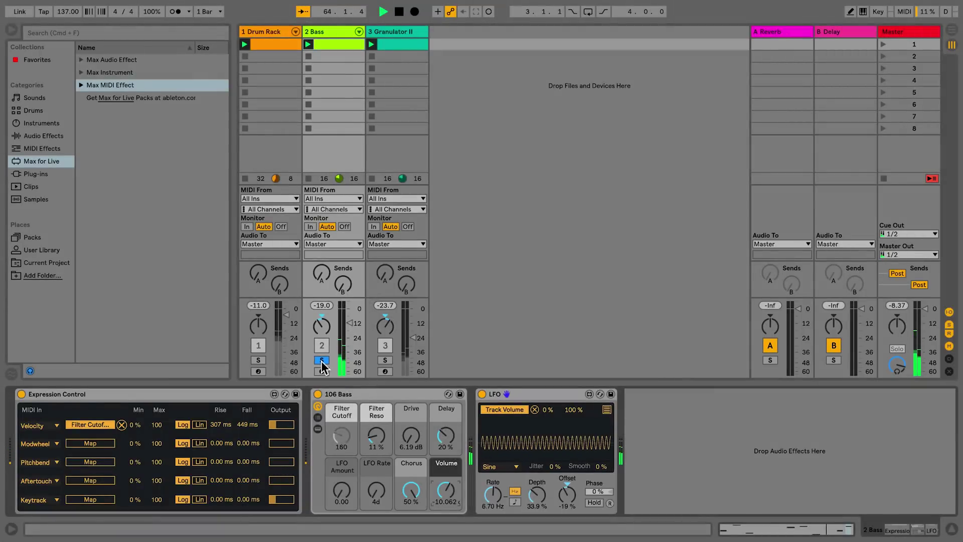
{"action": "left_click", "coordinate": [321, 360]}
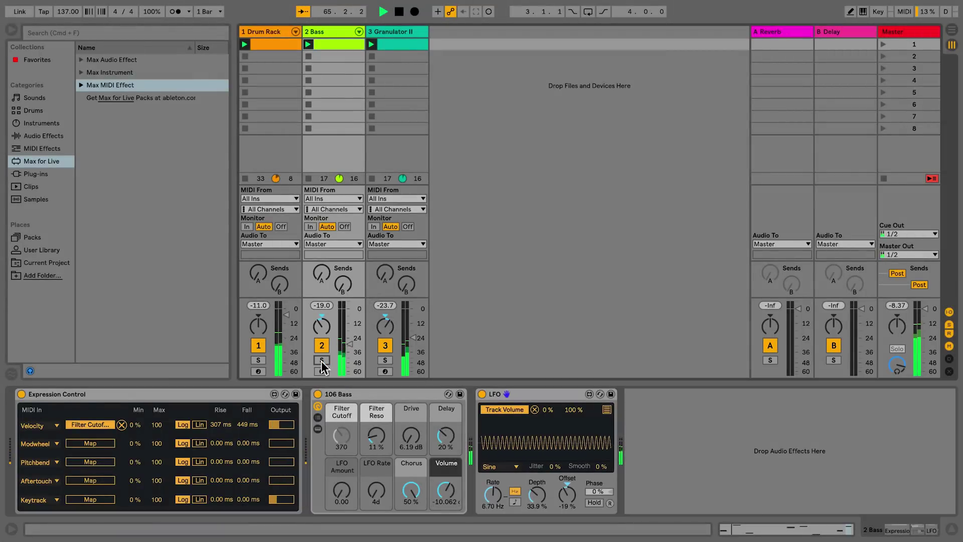
{"action": "left_click", "coordinate": [390, 31]}
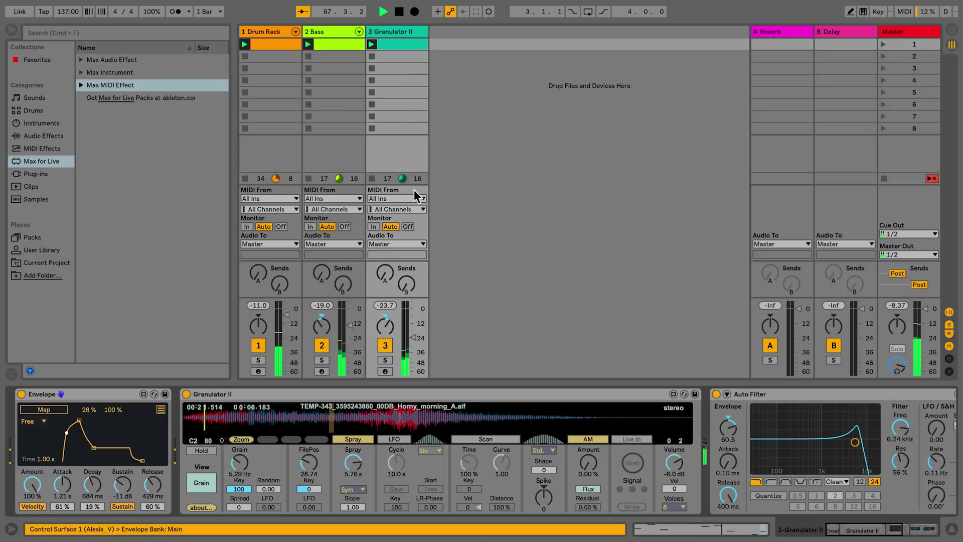
Step: Solo the Granulator II track and map its Envelope to the Auto Filter's Frequency
{"action": "left_click", "coordinate": [384, 360]}
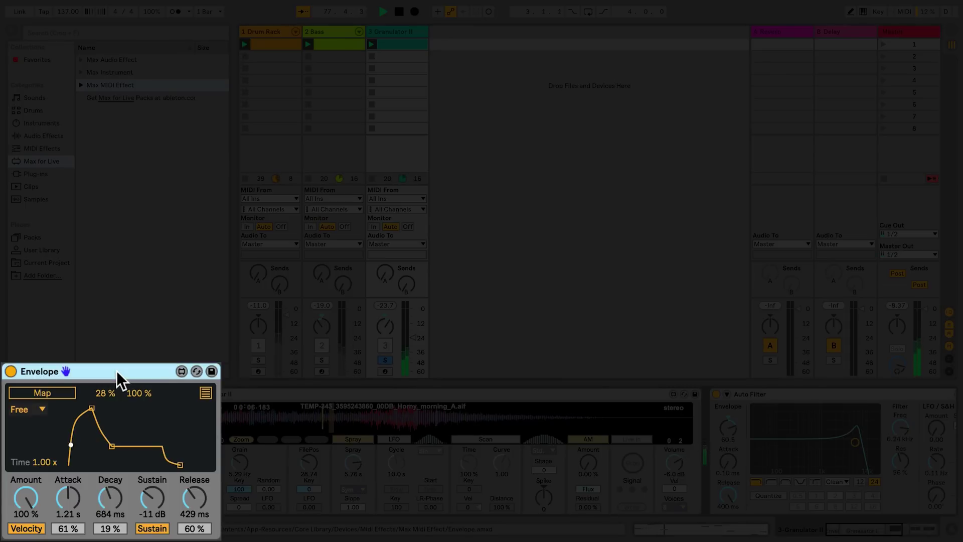
{"action": "left_click", "coordinate": [41, 390]}
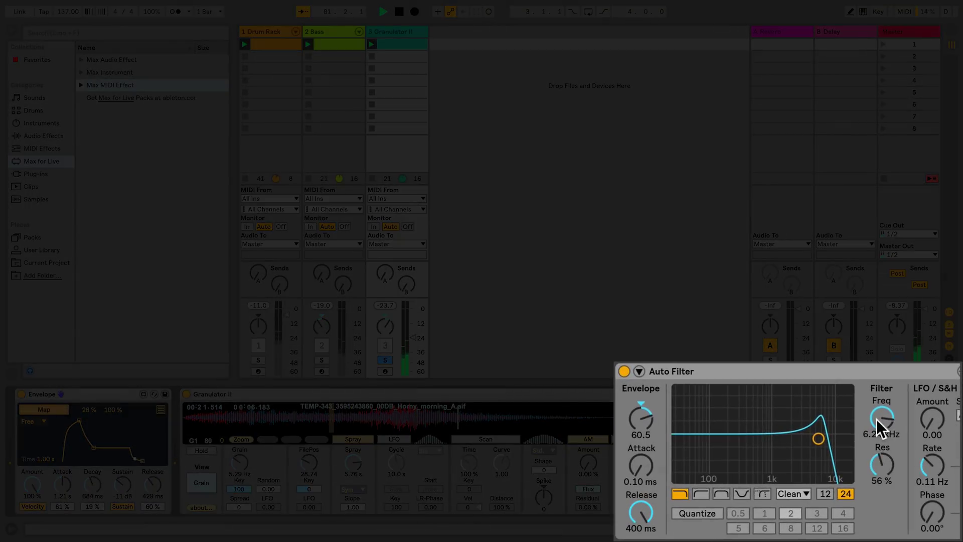
{"action": "left_click", "coordinate": [876, 419]}
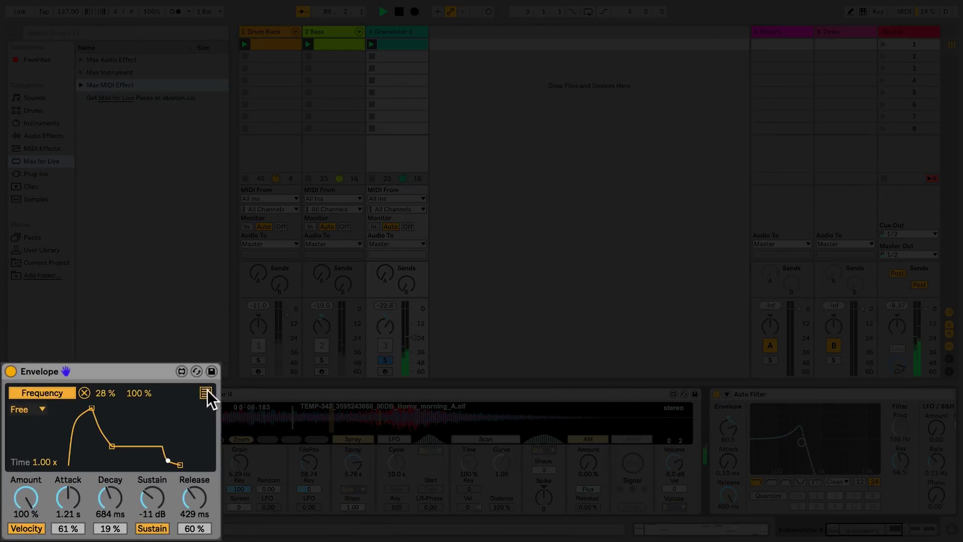
Step: Add a second Envelope mapping to the Reverb's Dry/Wet
{"action": "left_click", "coordinate": [206, 393]}
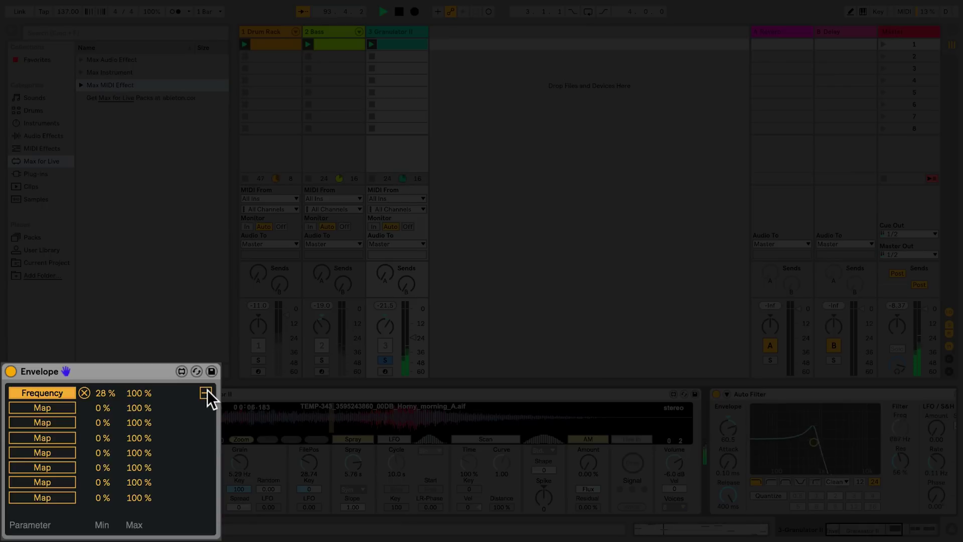
{"action": "left_click", "coordinate": [44, 407]}
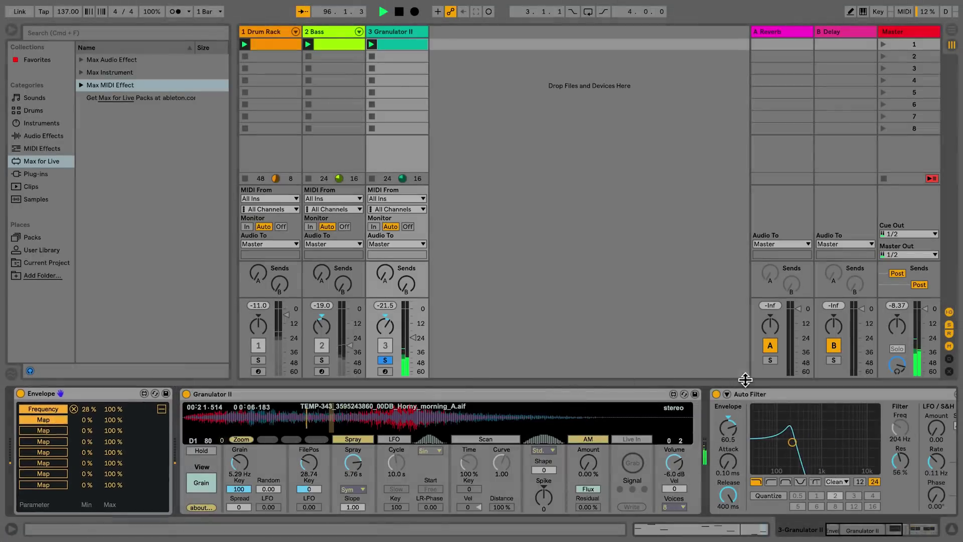
{"action": "scroll", "coordinate": [783, 390], "scroll_direction": "right", "scroll_amount": 3}
{"action": "scroll", "coordinate": [783, 390], "scroll_direction": "right", "scroll_amount": 10}
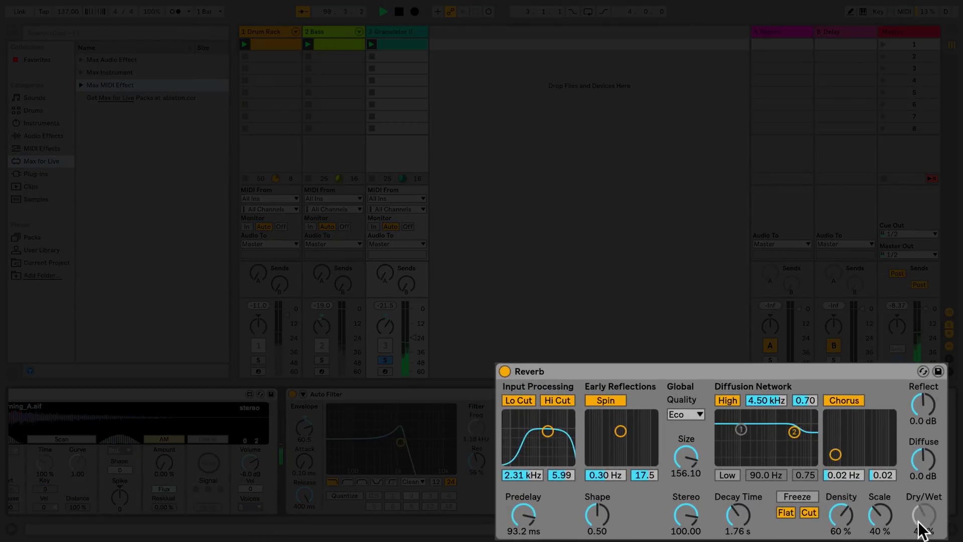
{"action": "left_click", "coordinate": [922, 515]}
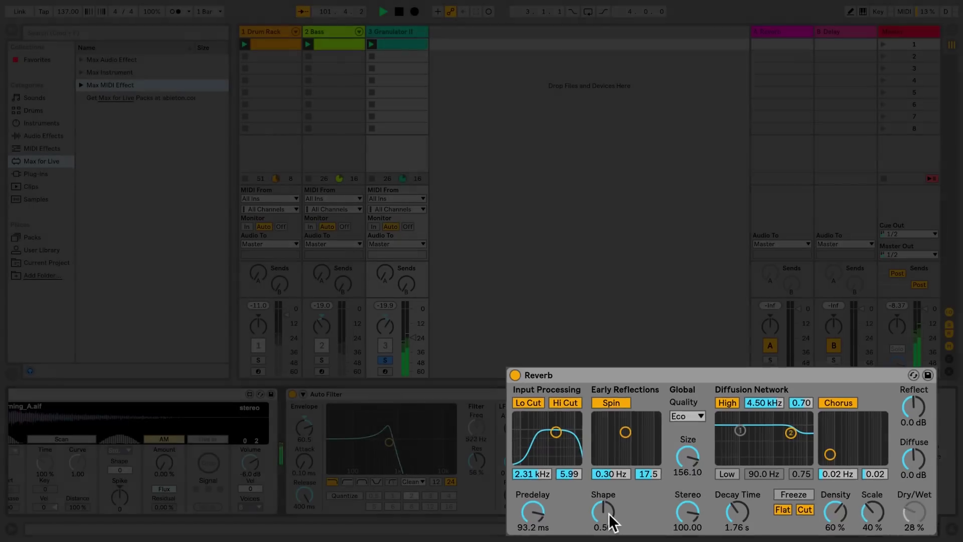
Step: Return the Envelope to its graph view and unsolo the Granulator II track
{"action": "scroll", "coordinate": [636, 497], "scroll_direction": "left", "scroll_amount": 5}
{"action": "scroll", "coordinate": [637, 498], "scroll_direction": "left", "scroll_amount": 3}
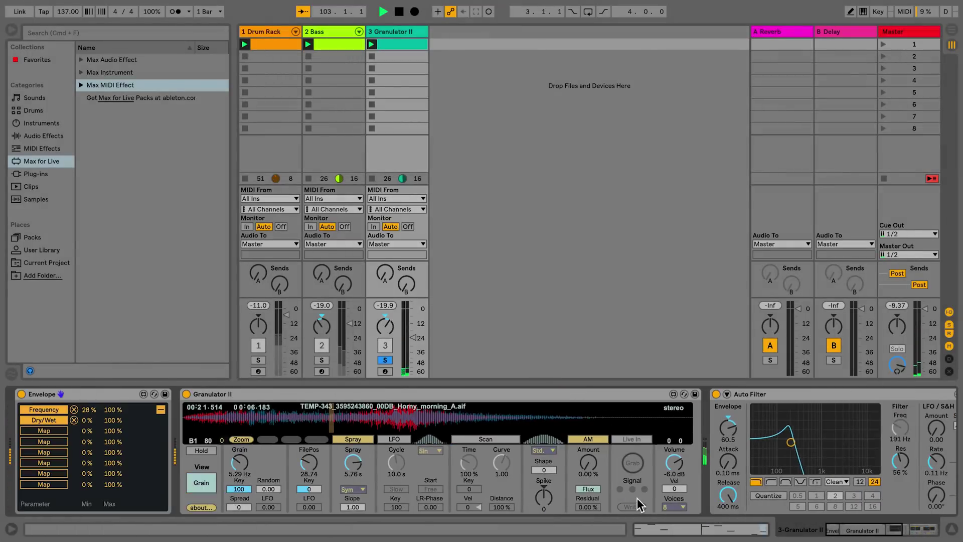
{"action": "left_click", "coordinate": [160, 410]}
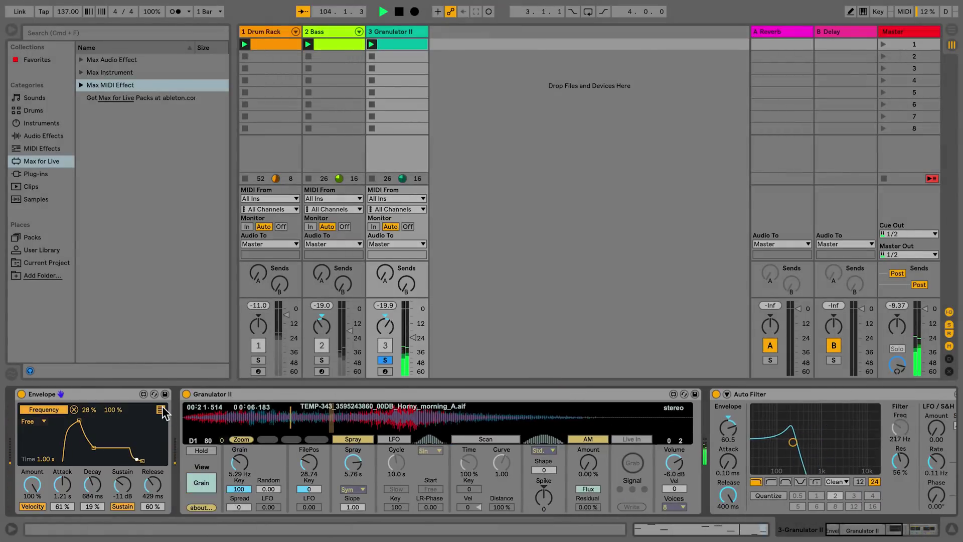
{"action": "left_click", "coordinate": [384, 360]}
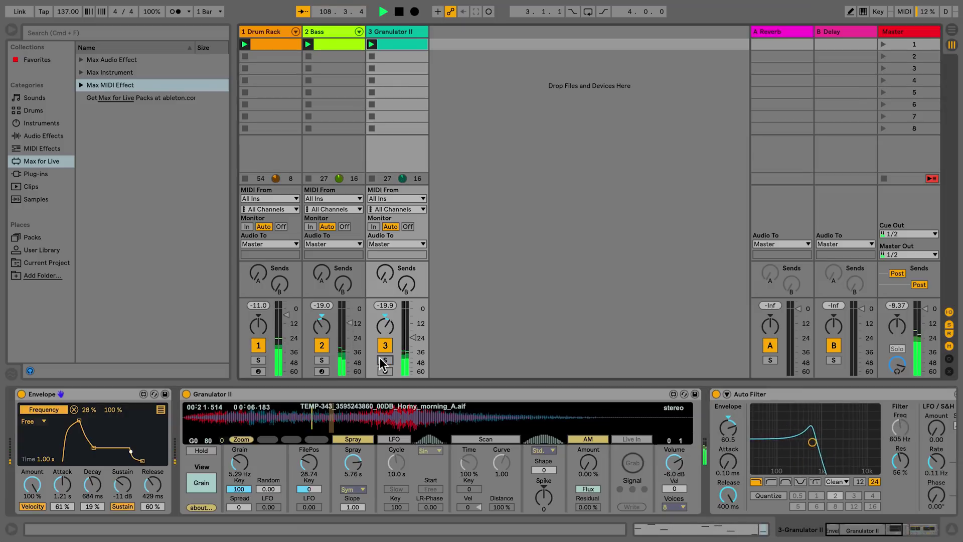
Step: Stop playback and open the Envelope's patch in the Max editor, enlarged to fill the screen
{"action": "key", "text": "space"}
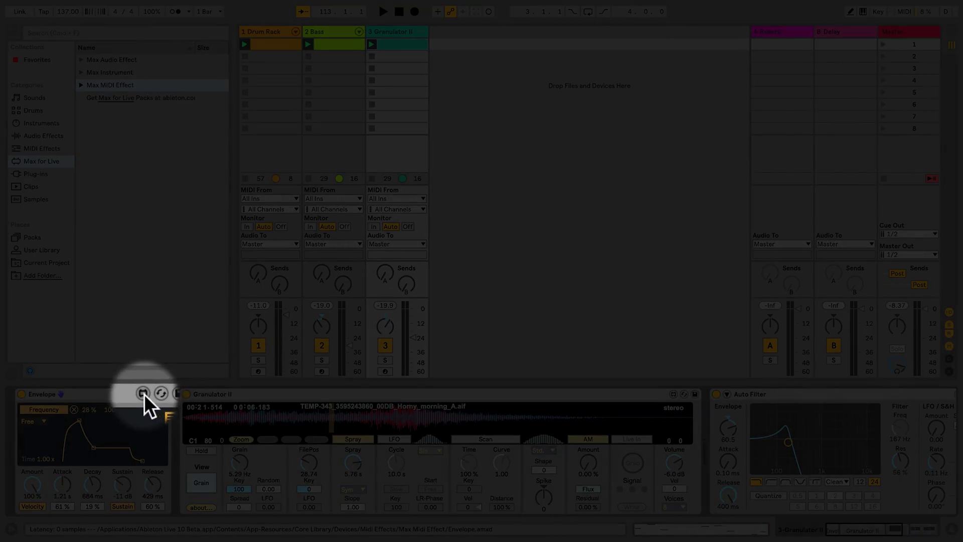
{"action": "left_click", "coordinate": [142, 393]}
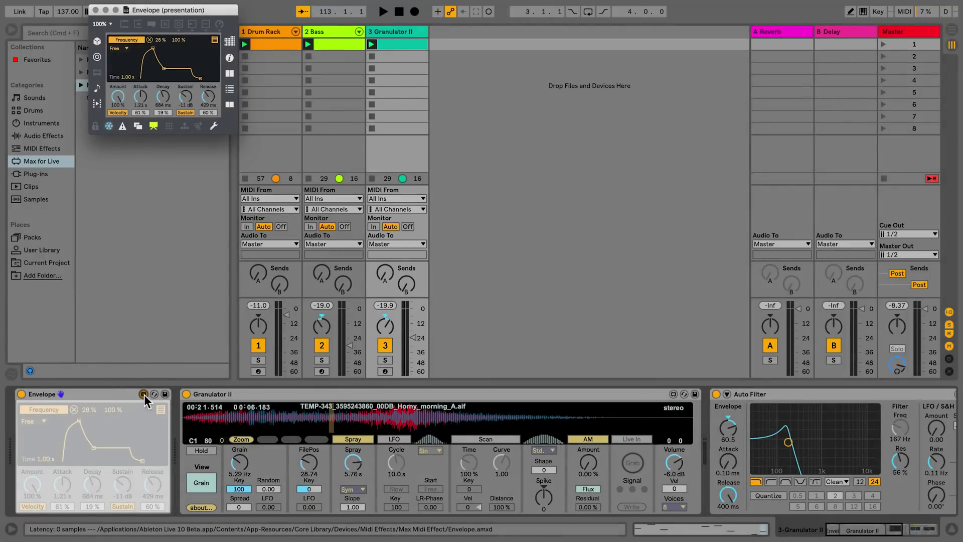
{"action": "left_click", "coordinate": [154, 125]}
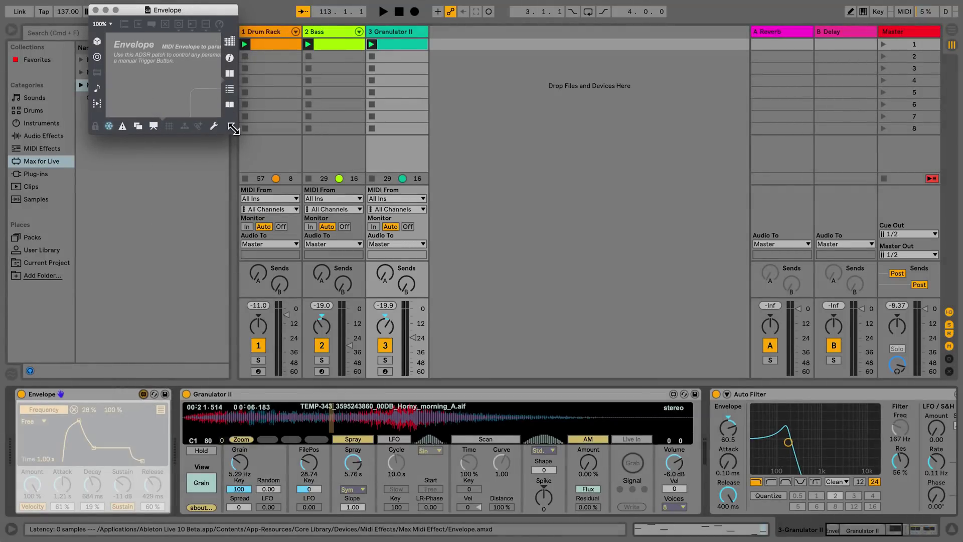
{"action": "left_click_drag", "start_coordinate": [233, 131], "coordinate": [846, 515]}
Step: Pan through the Envelope patch to review its objects and connections
{"action": "left_click_drag", "start_coordinate": [829, 288], "coordinate": [795, 255]}
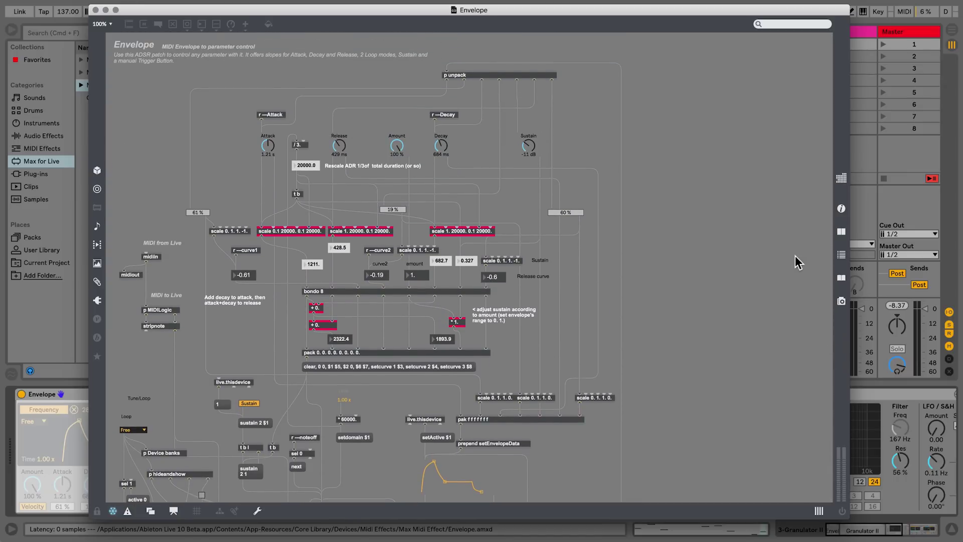